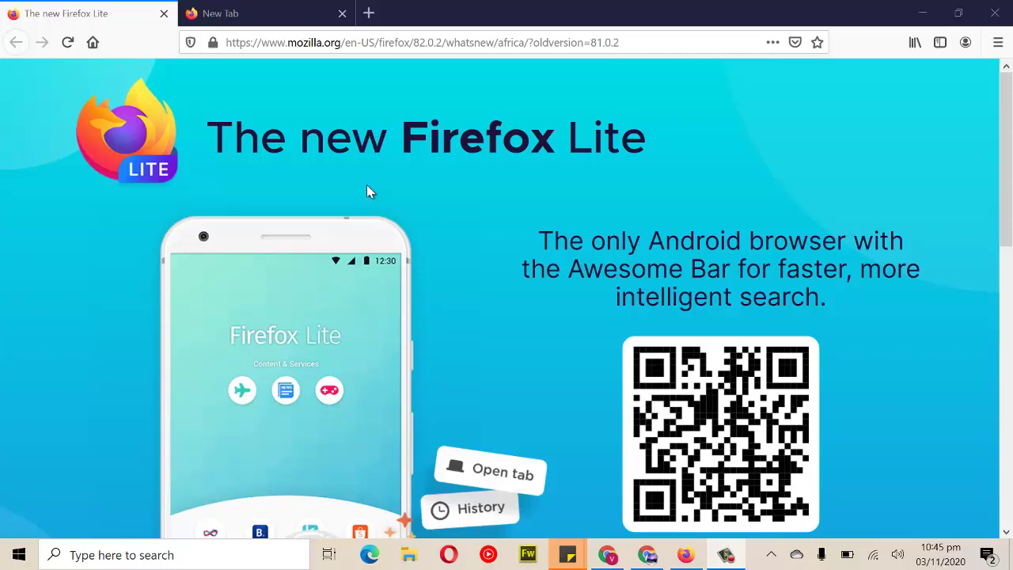
Replace the Firefox Lite page with Facebook and gmail.com in separate tabs, and dismiss Facebook's Privacy Checkup notice.
left_click(163, 15)
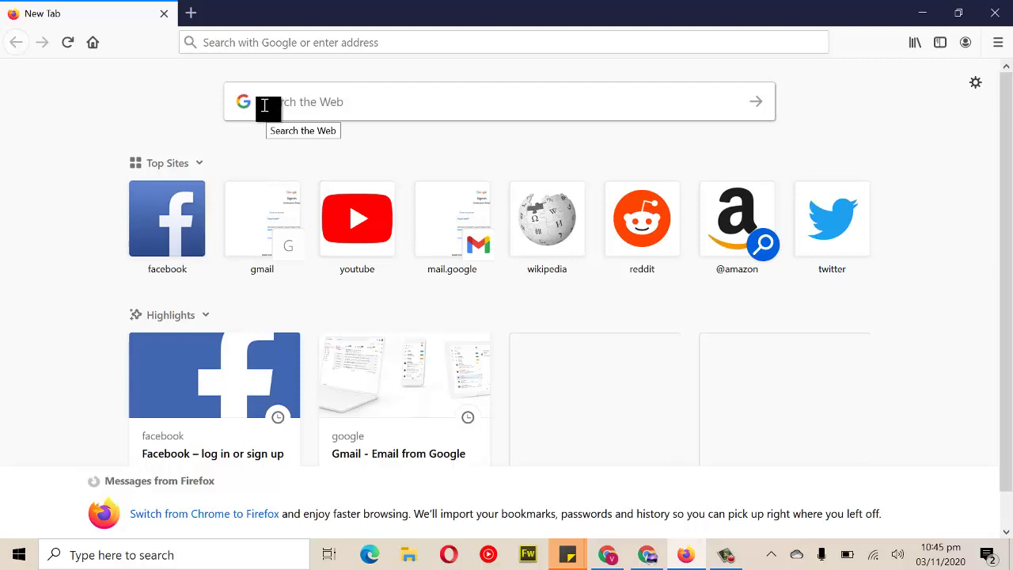
left_click(163, 221)
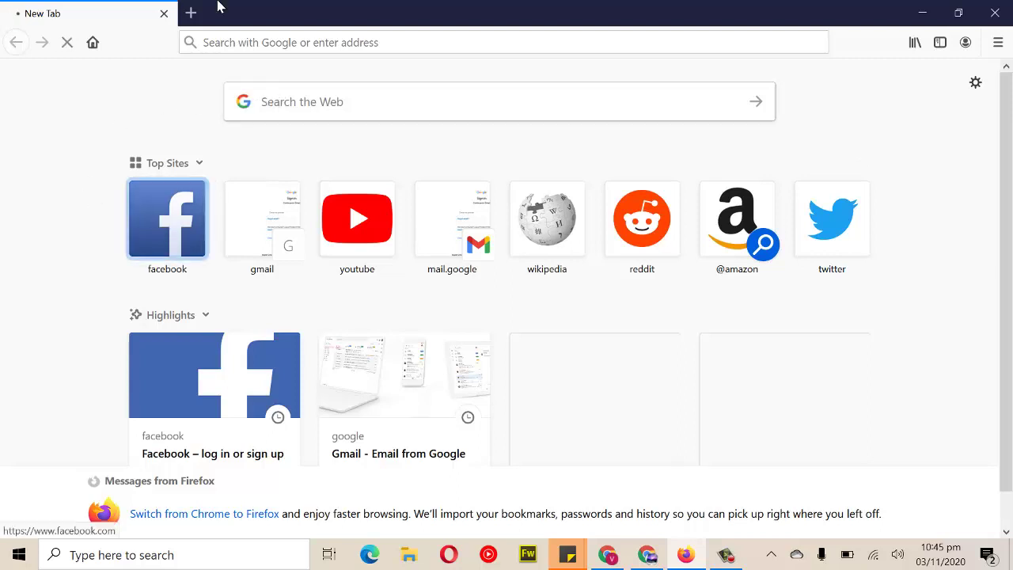
left_click(192, 13)
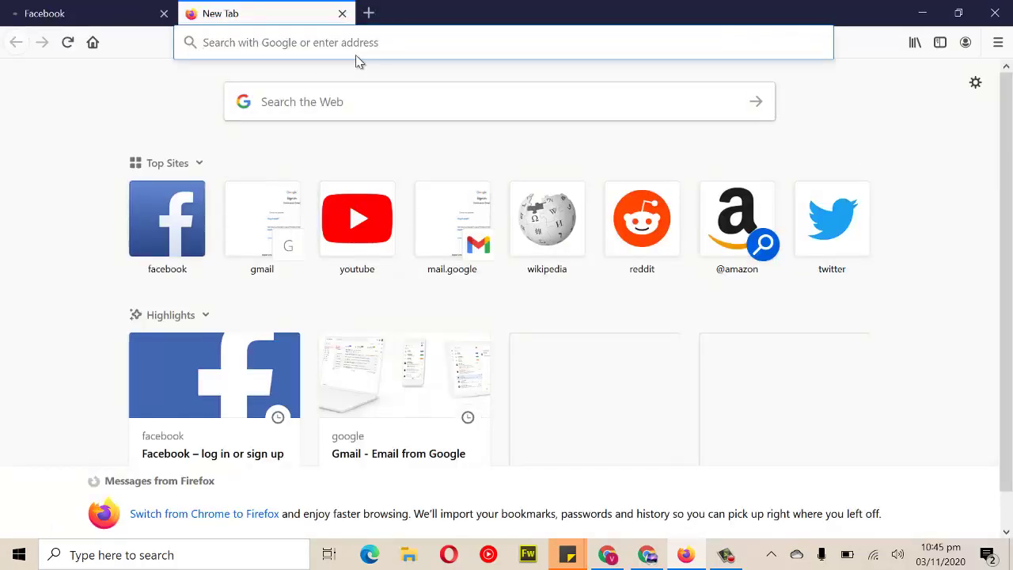
type("gmail.com/")
key("Return")
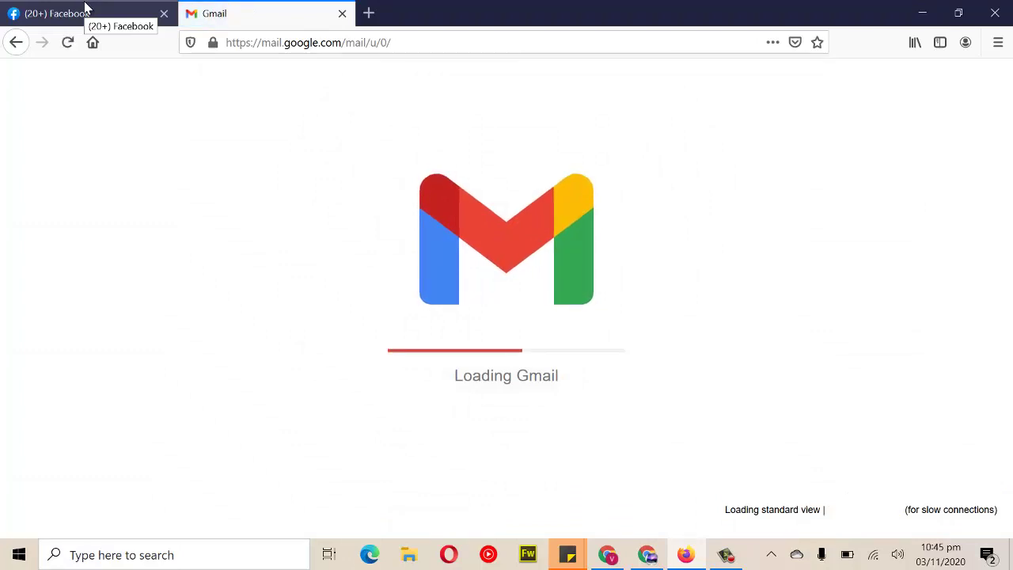
left_click(83, 13)
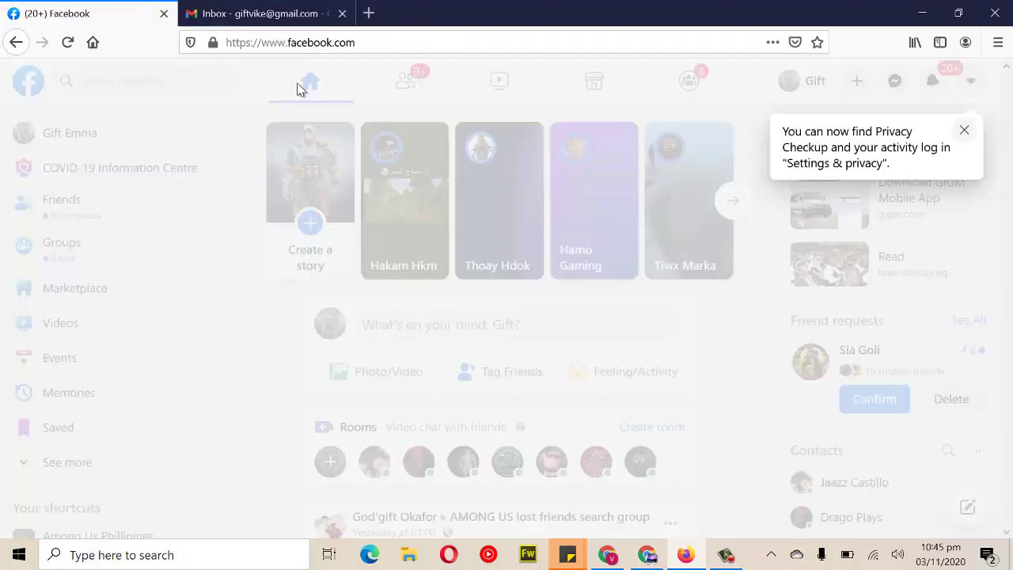
left_click(966, 131)
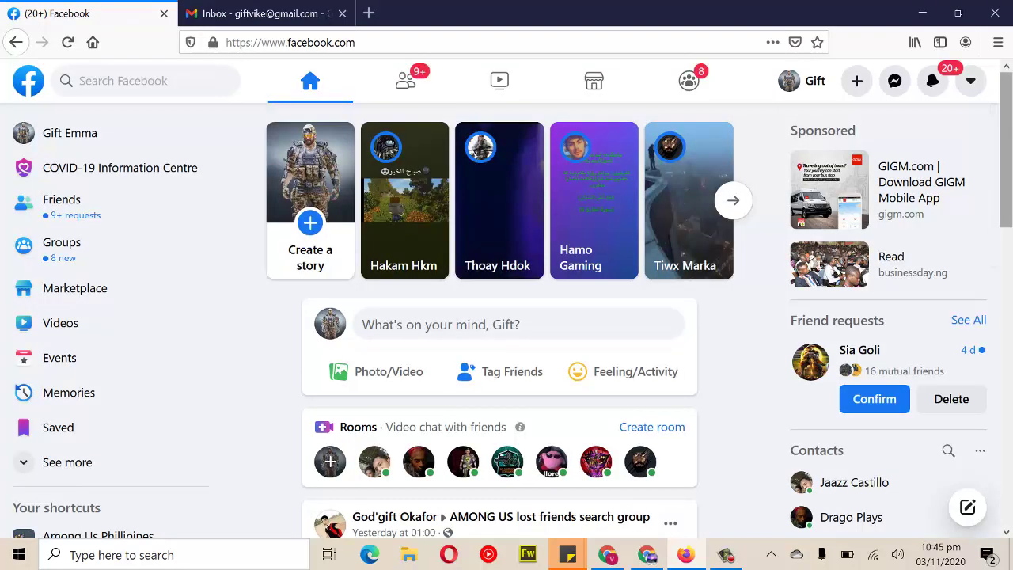
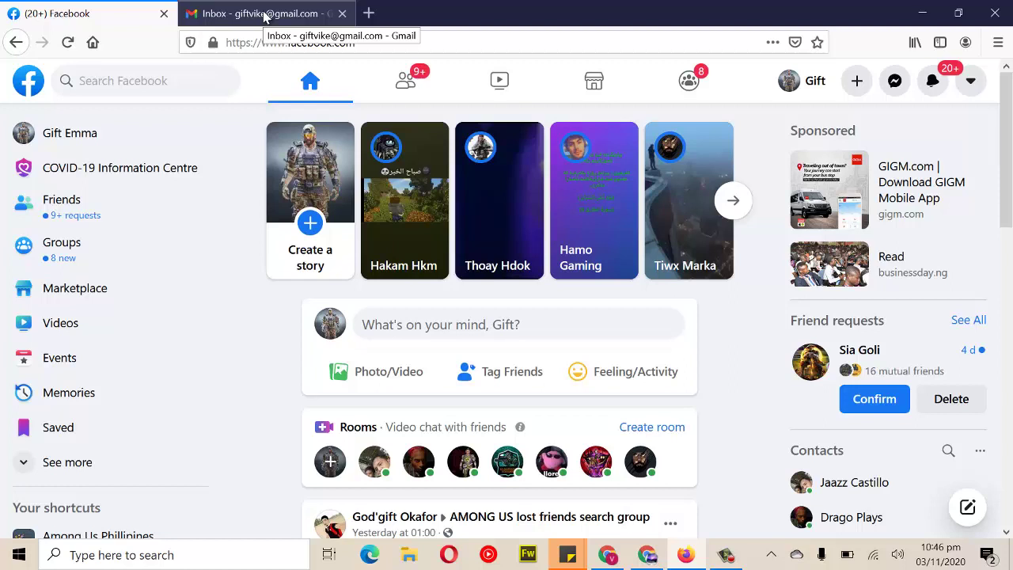
Switch Gmail to the other signed-in Google account and close the first account's inbox.
left_click(264, 18)
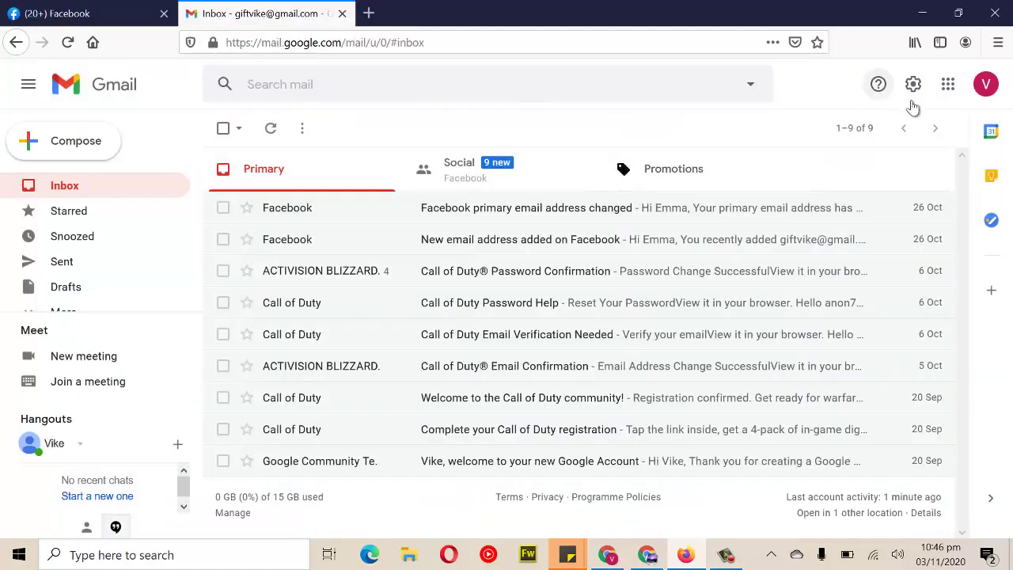
left_click(985, 85)
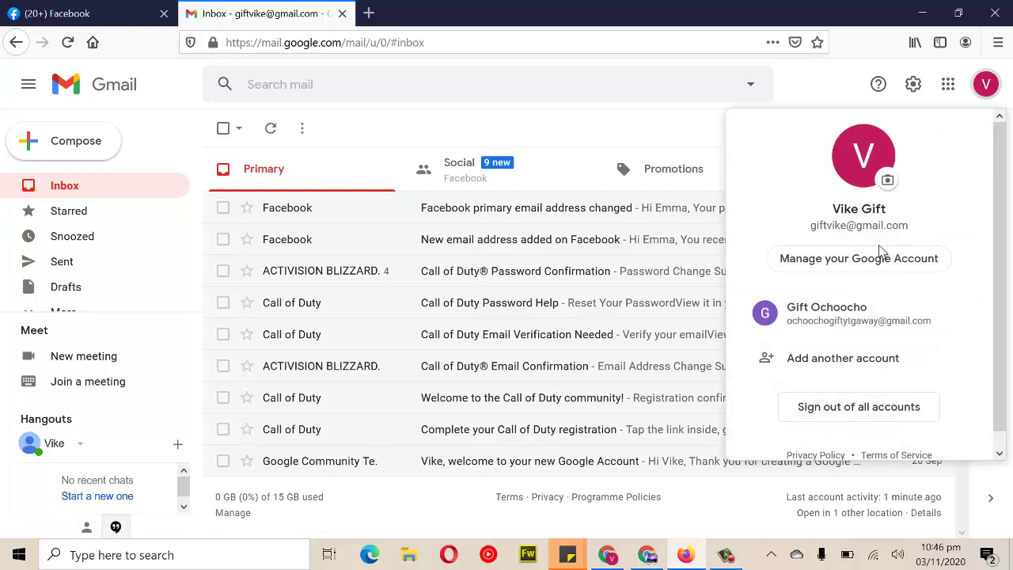
left_click(827, 320)
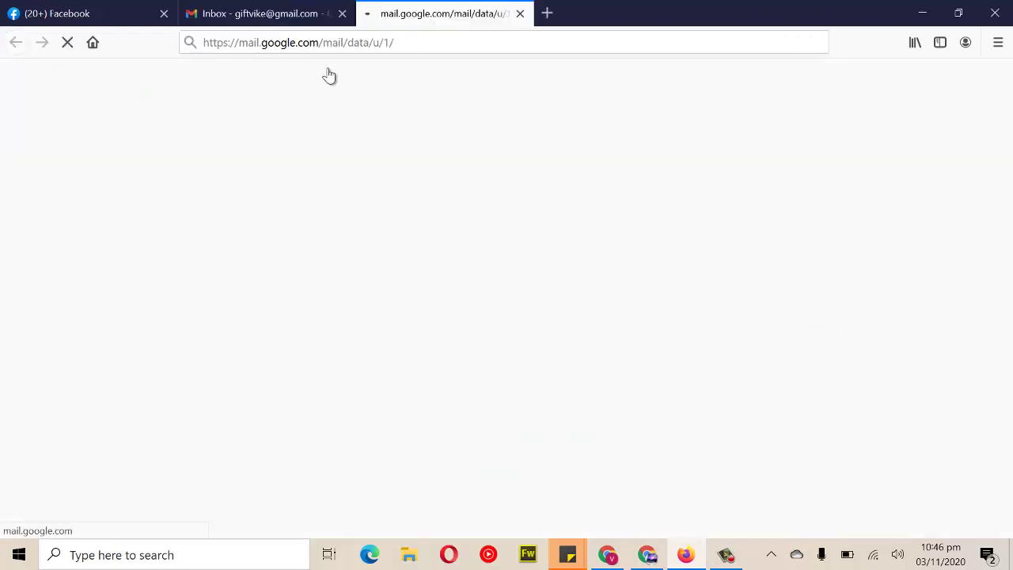
left_click(342, 15)
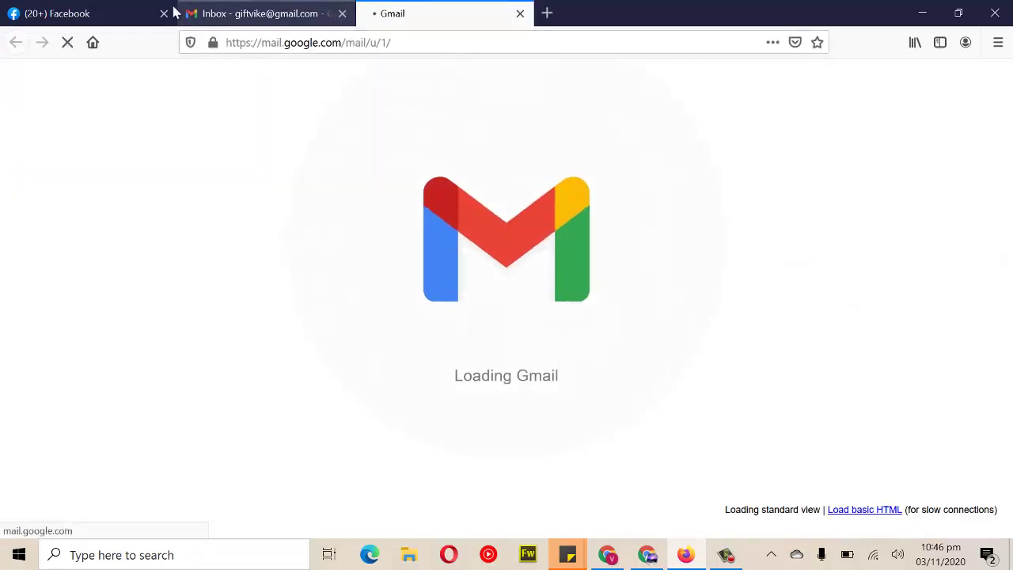
Open the Facebook account's general Settings page.
left_click(106, 13)
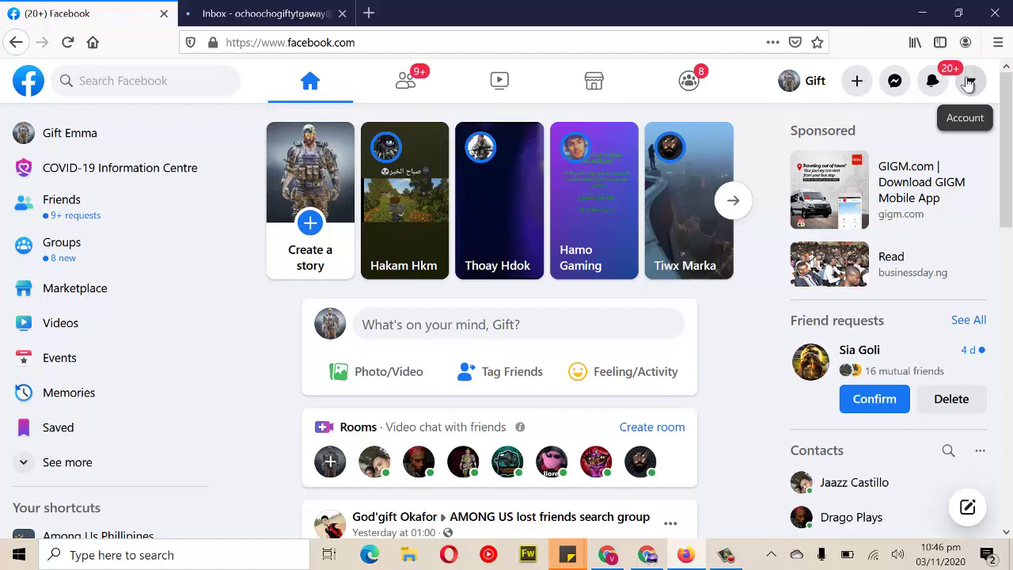
left_click(969, 83)
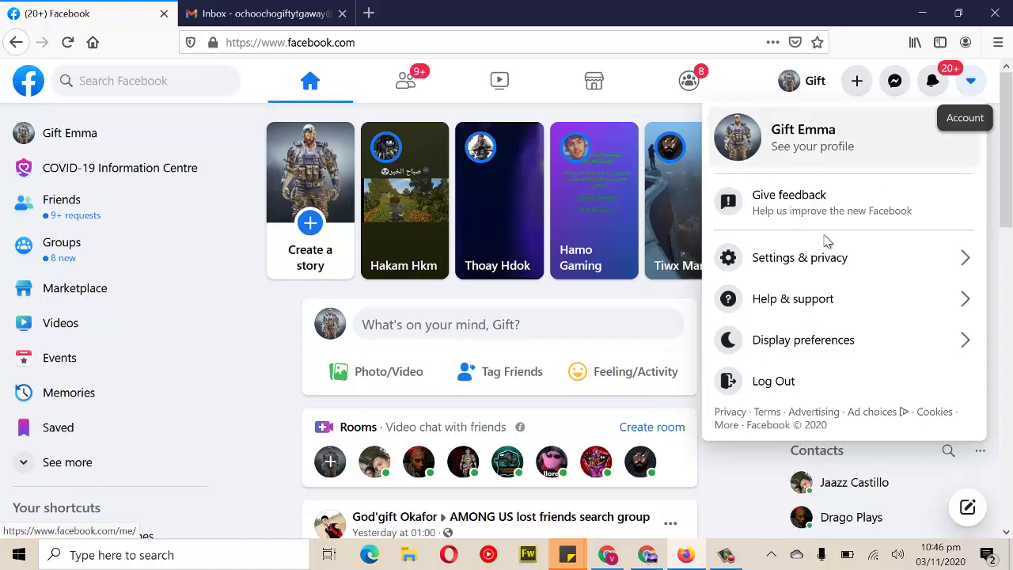
left_click(825, 267)
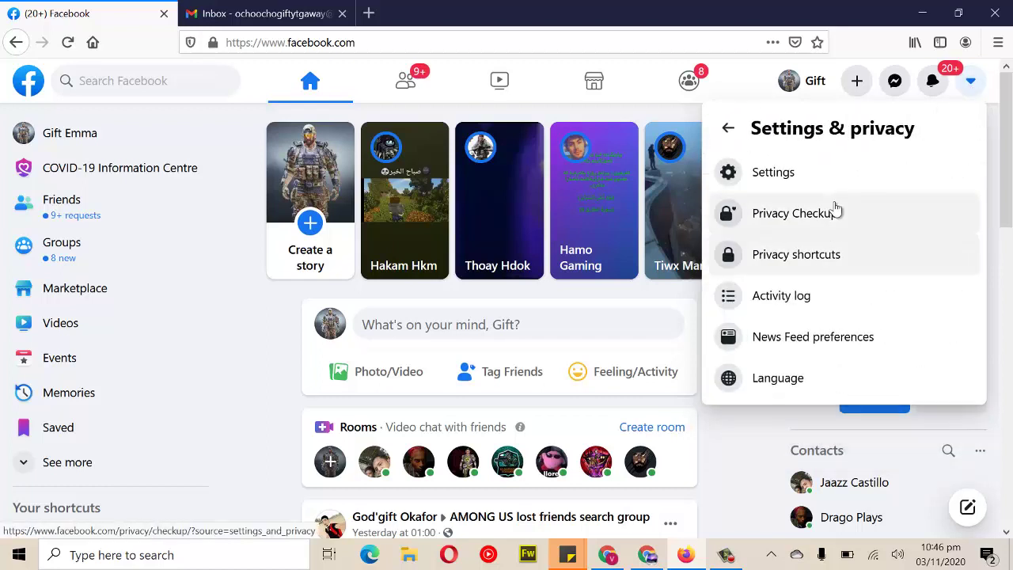
left_click(791, 174)
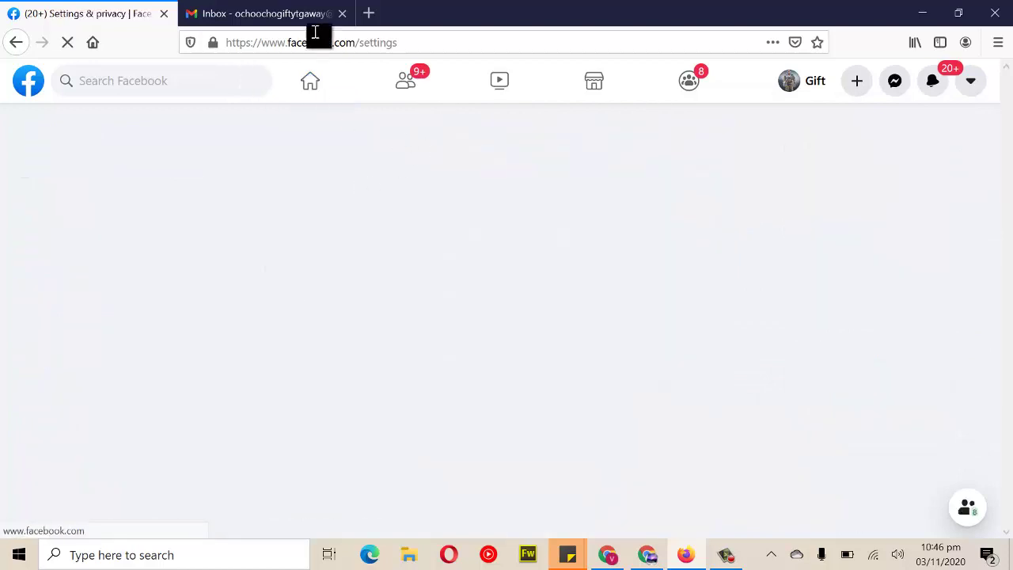
Look up the email address of the current Gmail account and return to the Facebook settings.
left_click(253, 16)
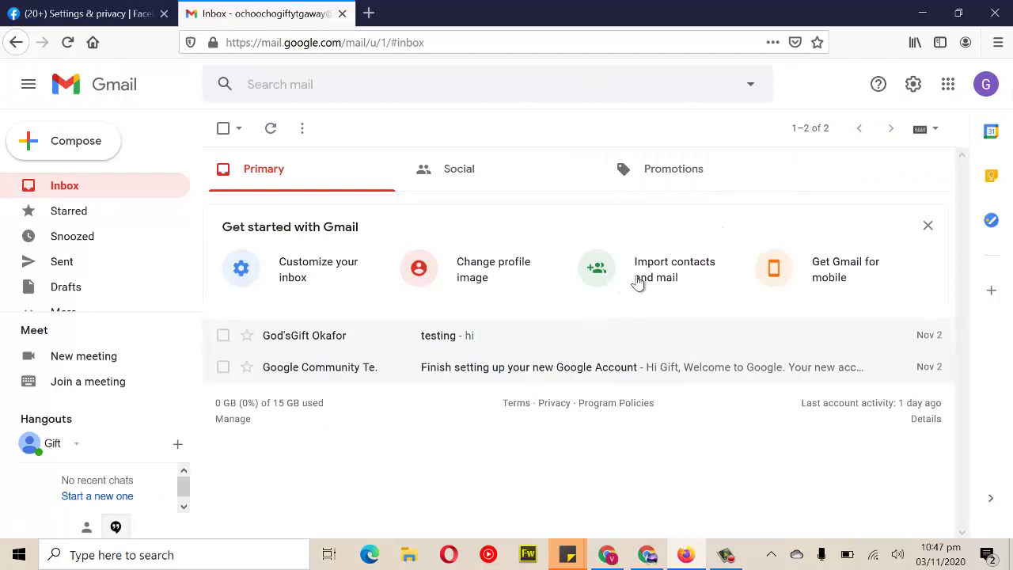
left_click(985, 84)
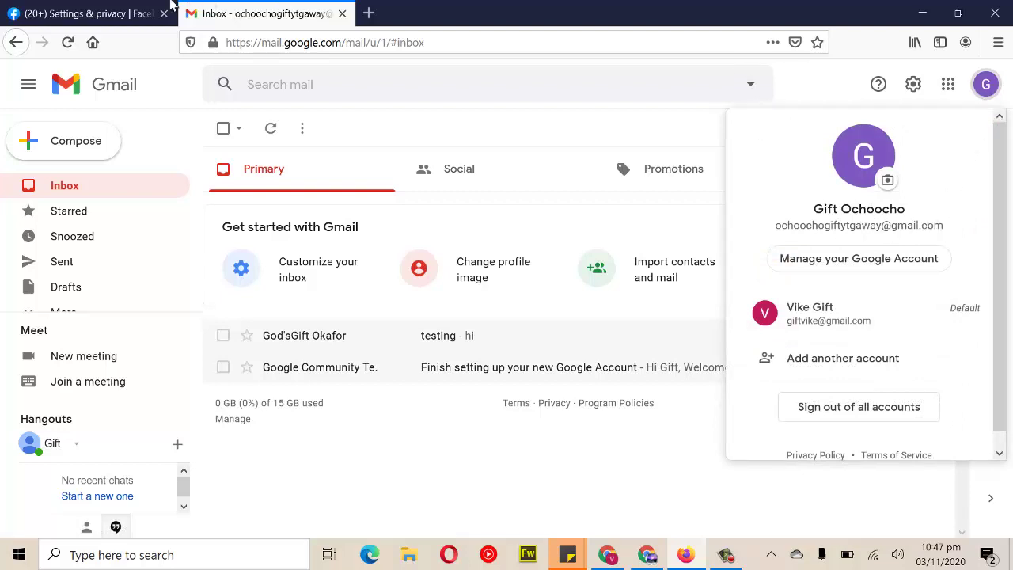
left_click(171, 4)
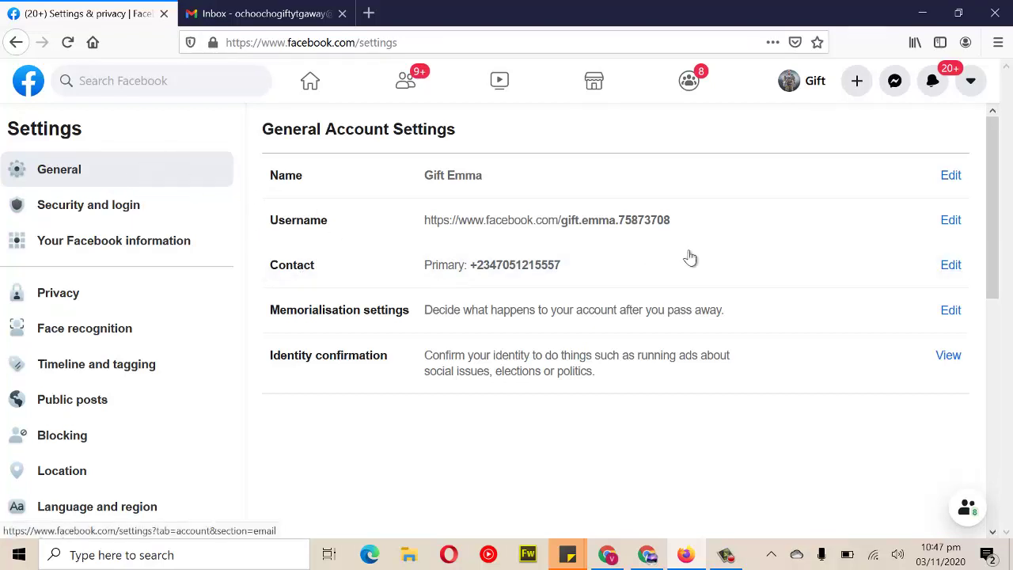
Add the Gmail account's email address as a new contact email in Facebook's General Account Settings.
left_click(950, 266)
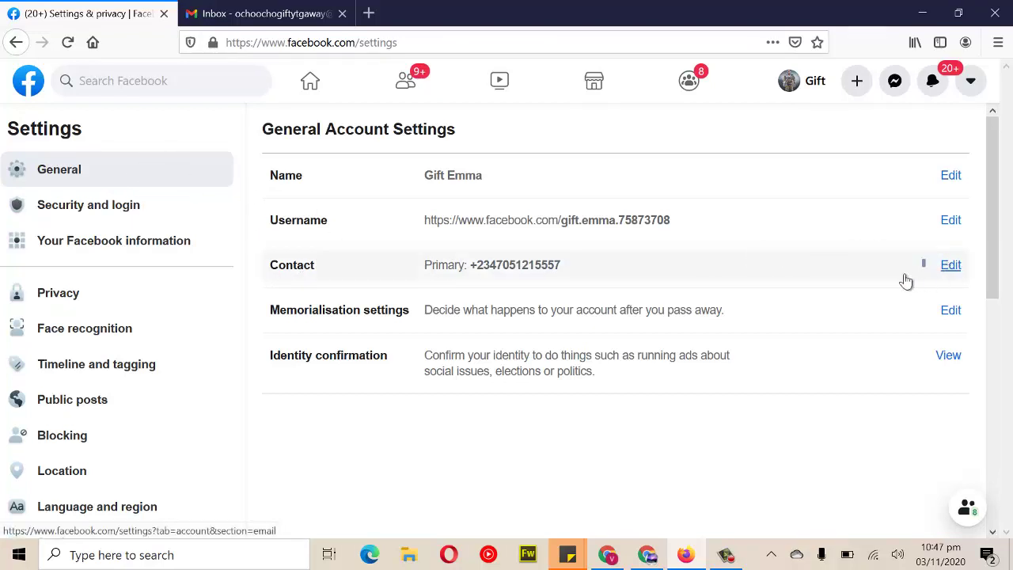
left_click(423, 348)
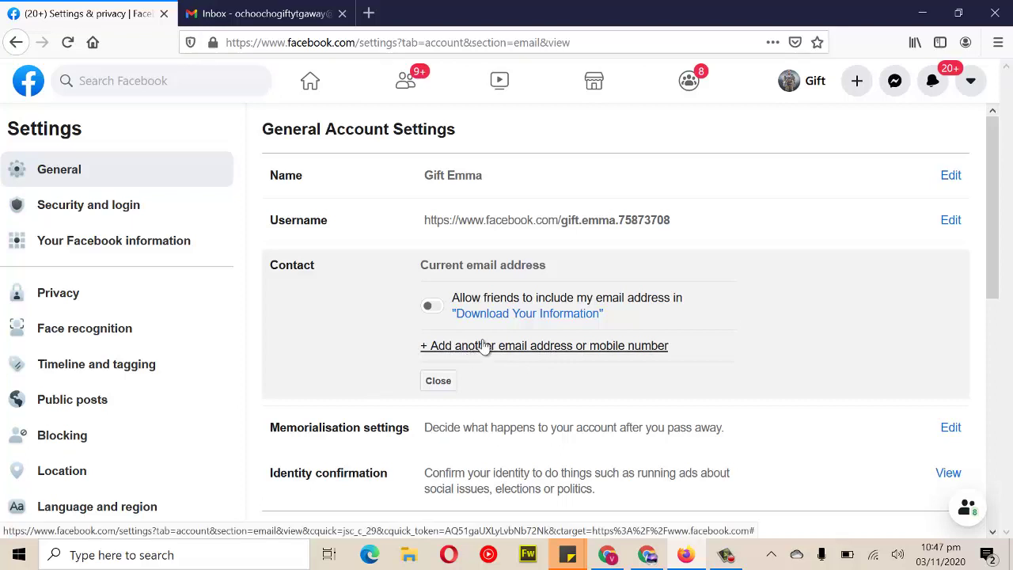
left_click(485, 346)
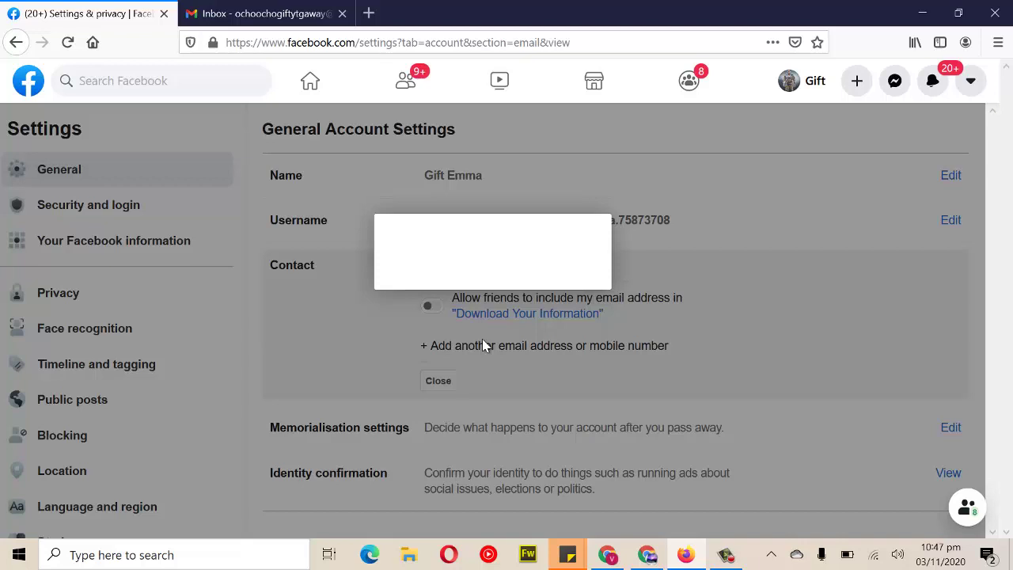
left_click(455, 237)
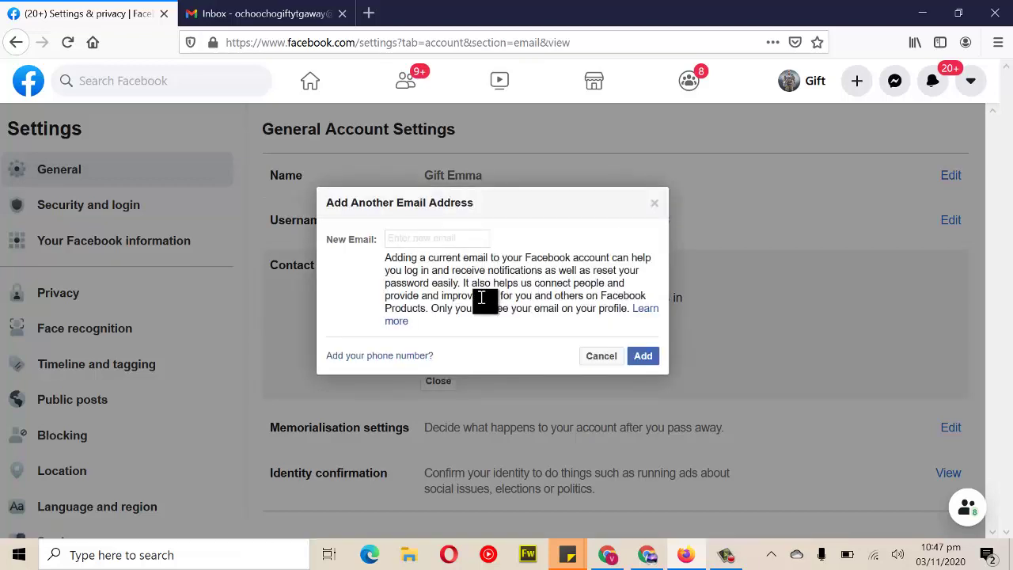
key("ctrl+v")
key("Home")
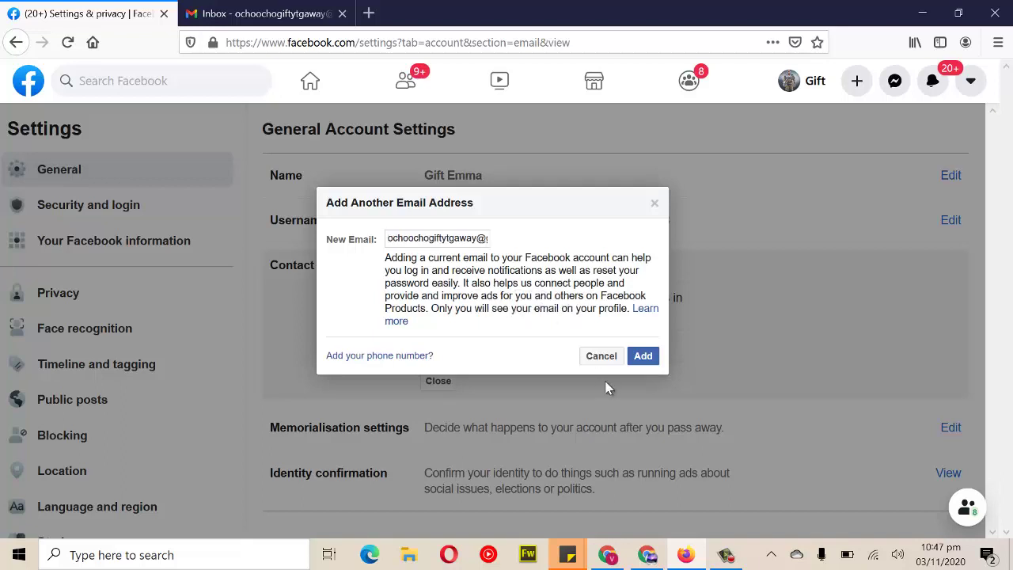
left_click(648, 356)
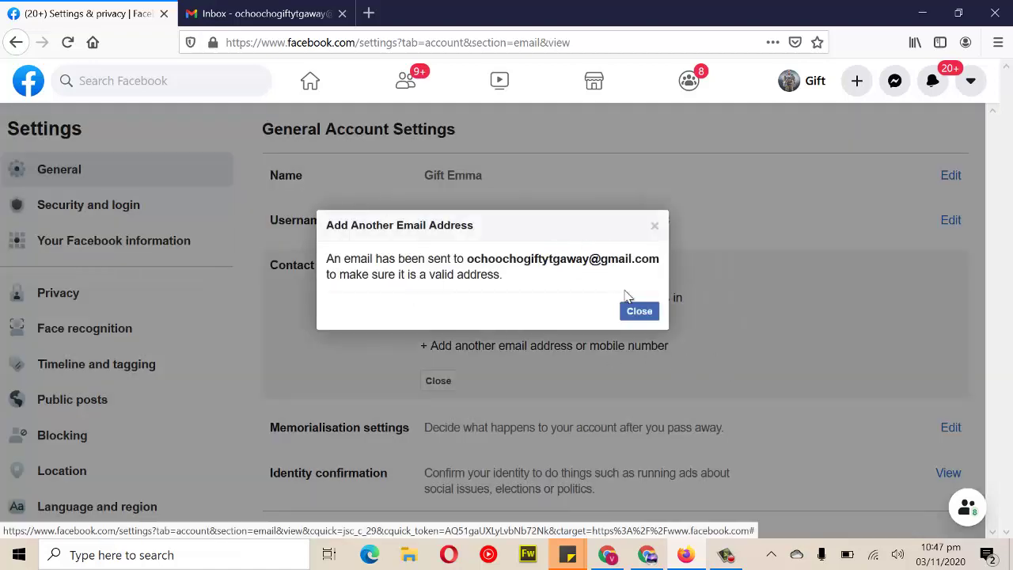
left_click(639, 311)
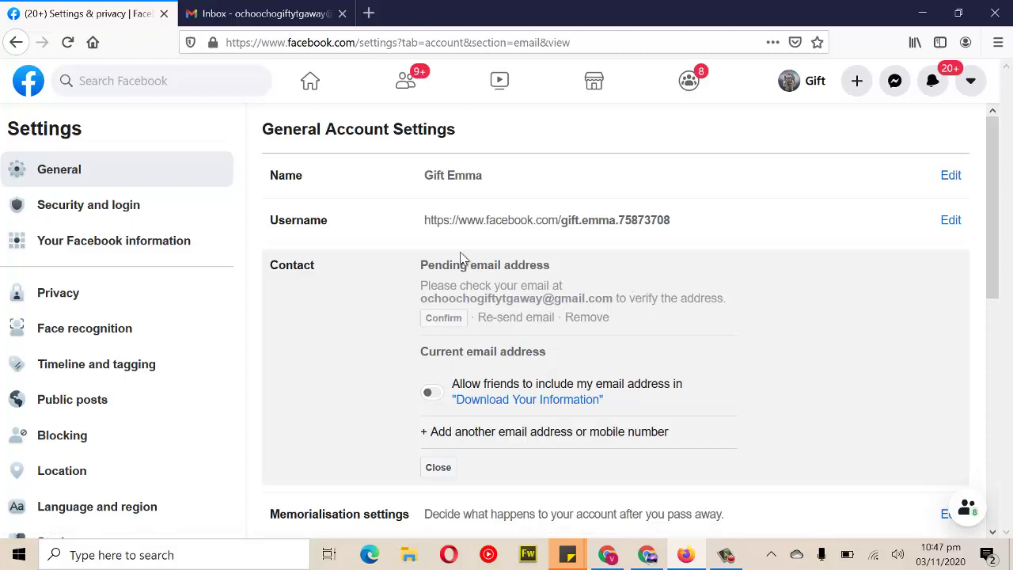
Open Facebook's "New email address added on Facebook" message in Gmail and select the confirmation code.
left_click(298, 11)
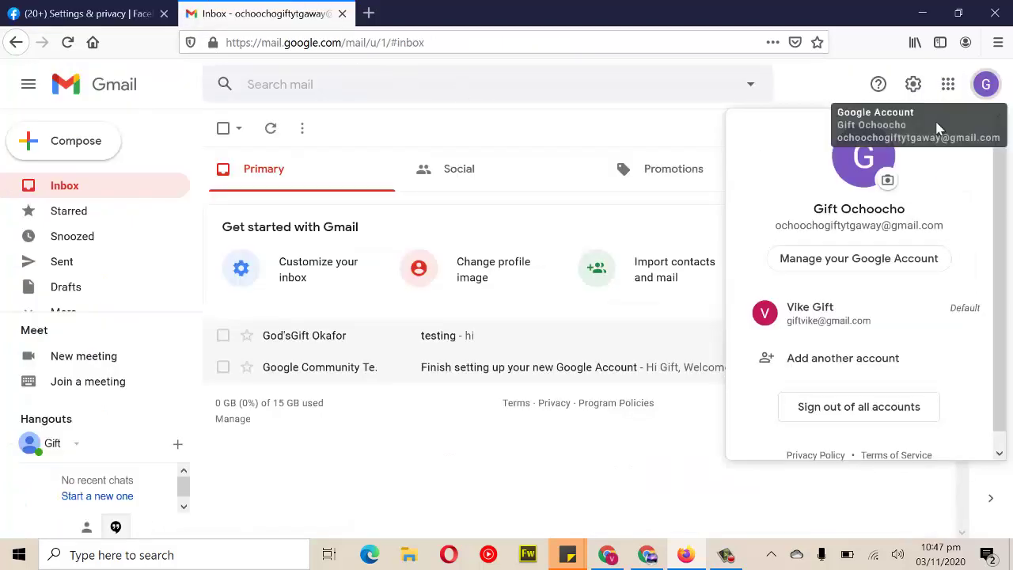
left_click(588, 122)
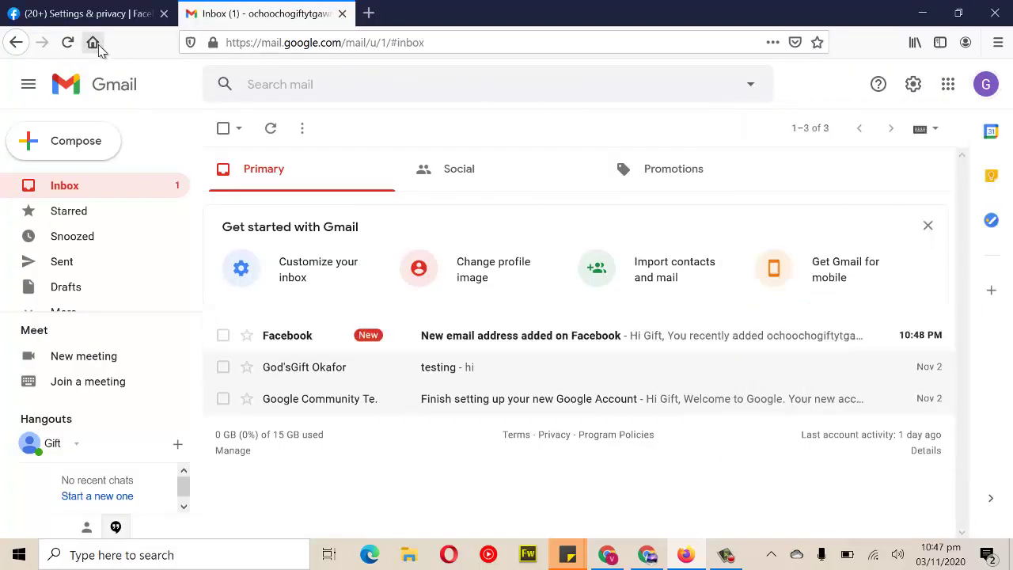
left_click(67, 42)
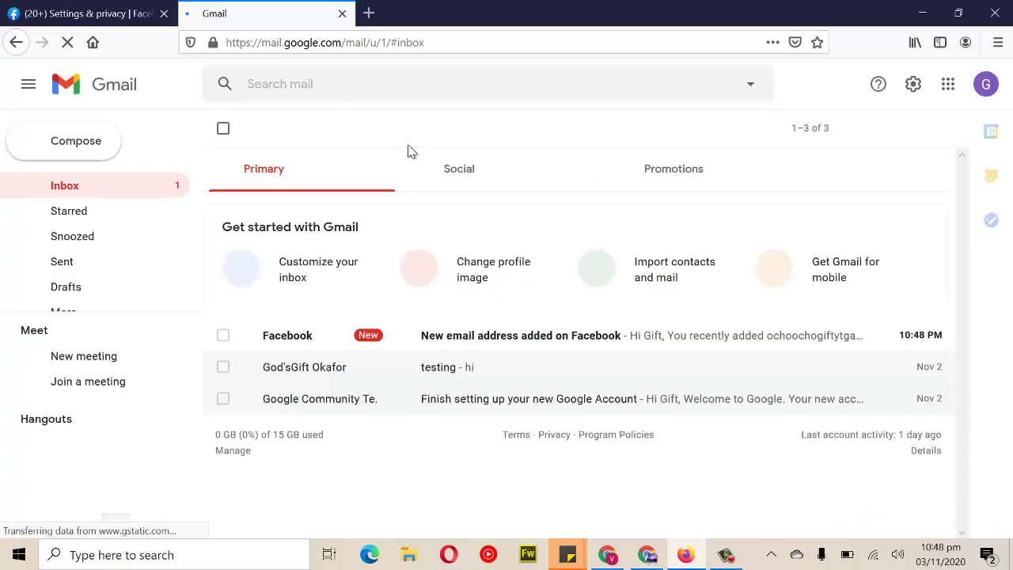
left_click(512, 345)
left_click_drag(649, 464, 685, 472)
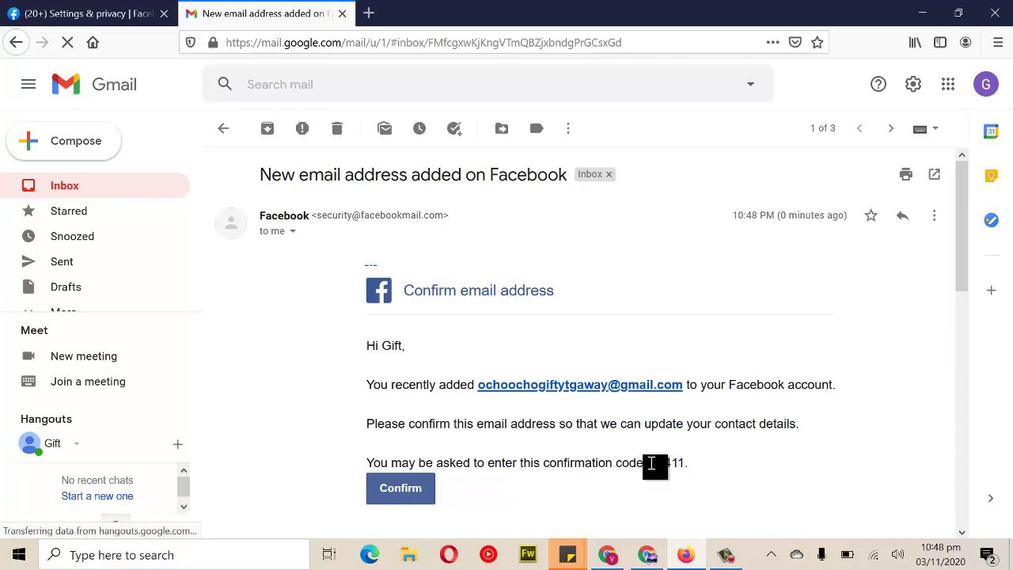
left_click_drag(653, 466, 686, 466)
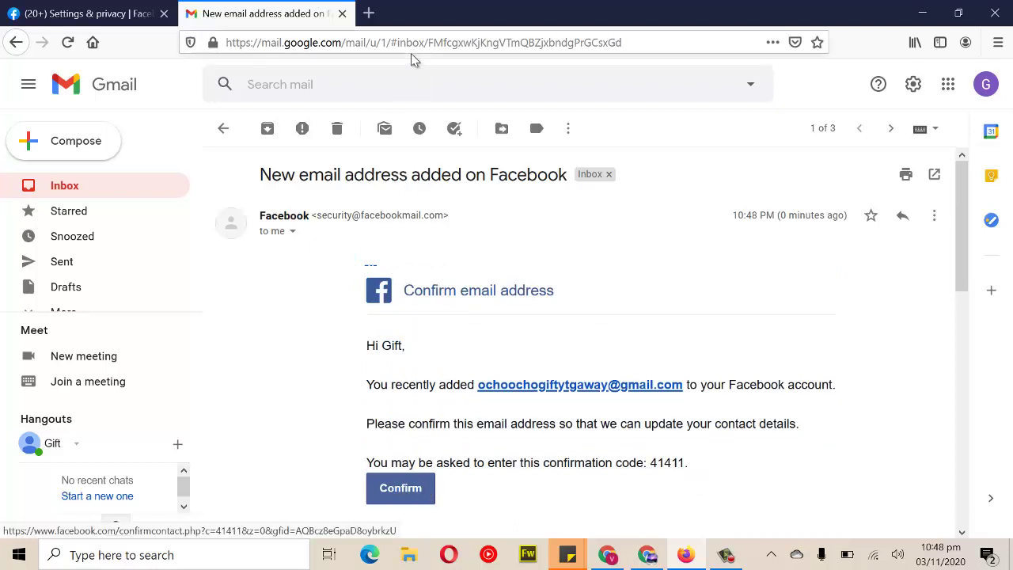
Confirm the pending email address on Facebook by entering the confirmation code from the Gmail message.
left_click(117, 7)
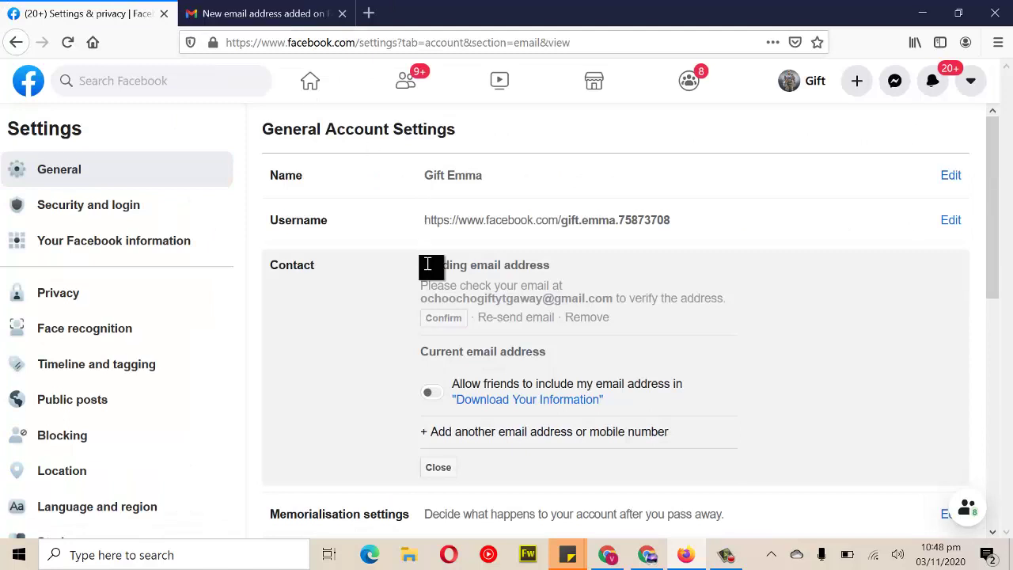
left_click(446, 325)
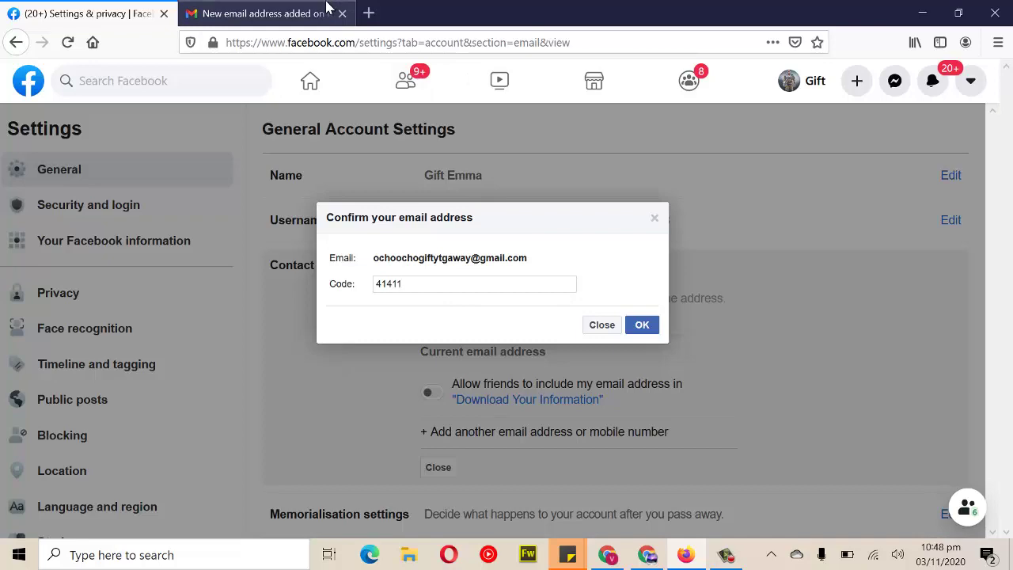
left_click(285, 19)
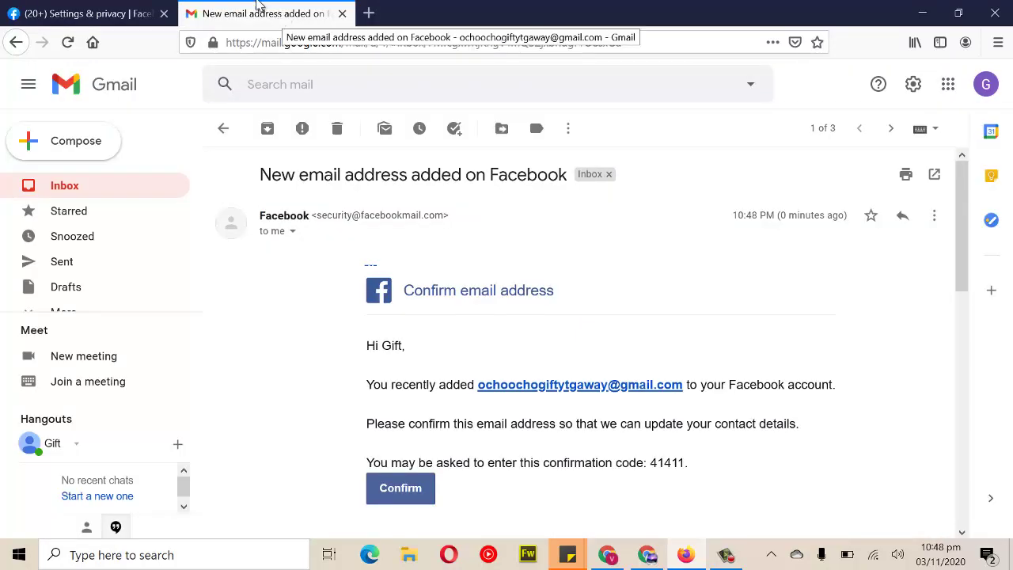
left_click(103, 9)
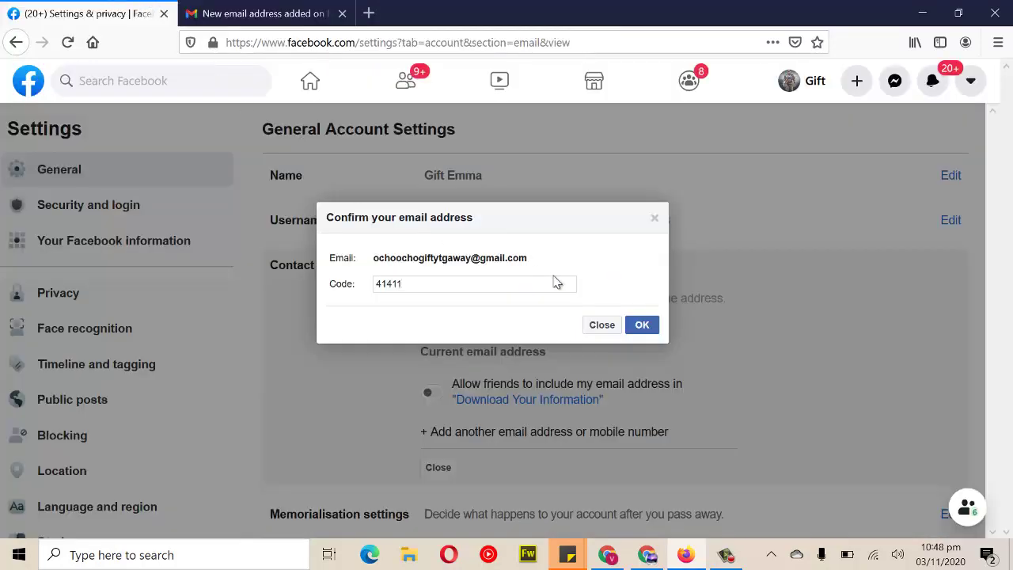
left_click(642, 325)
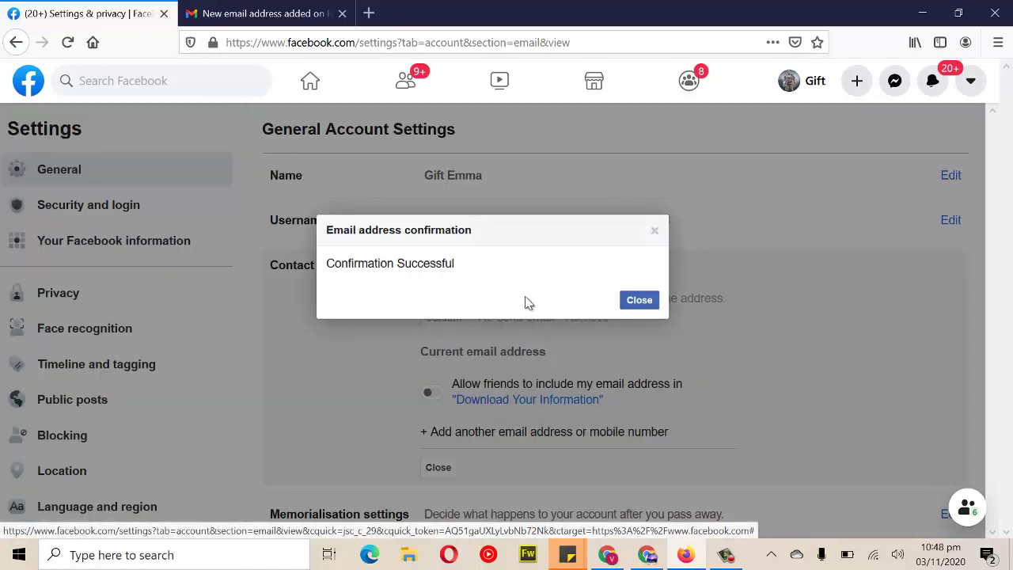
left_click(636, 299)
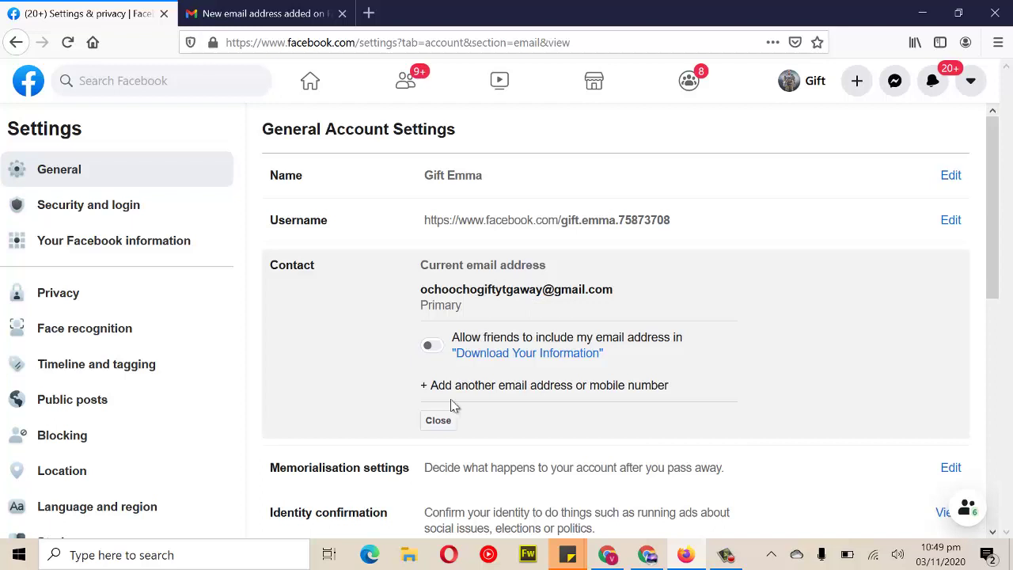
Review the primary email address in Facebook's Contact settings and return to the Facebook home page.
left_click(438, 421)
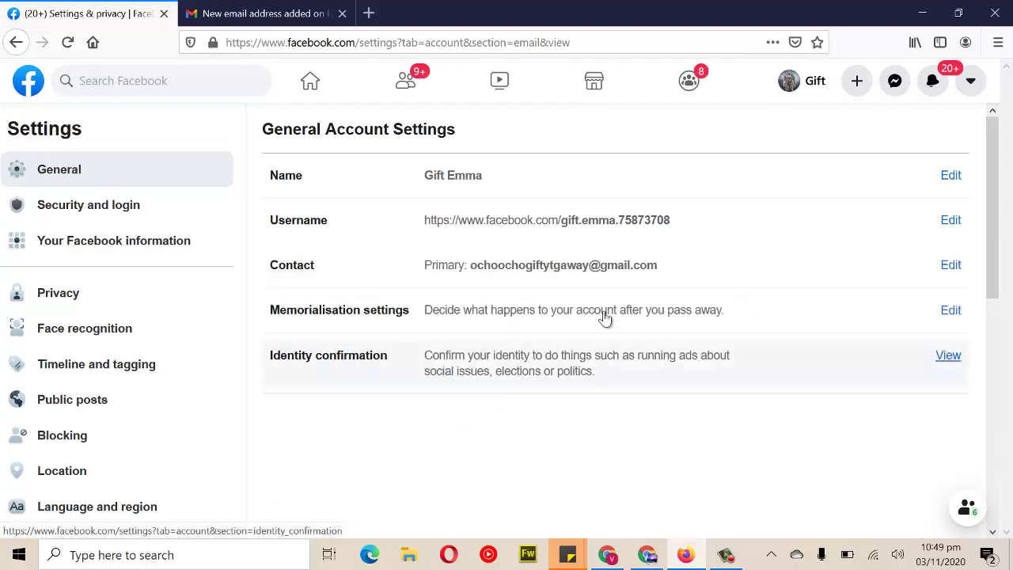
left_click(472, 271)
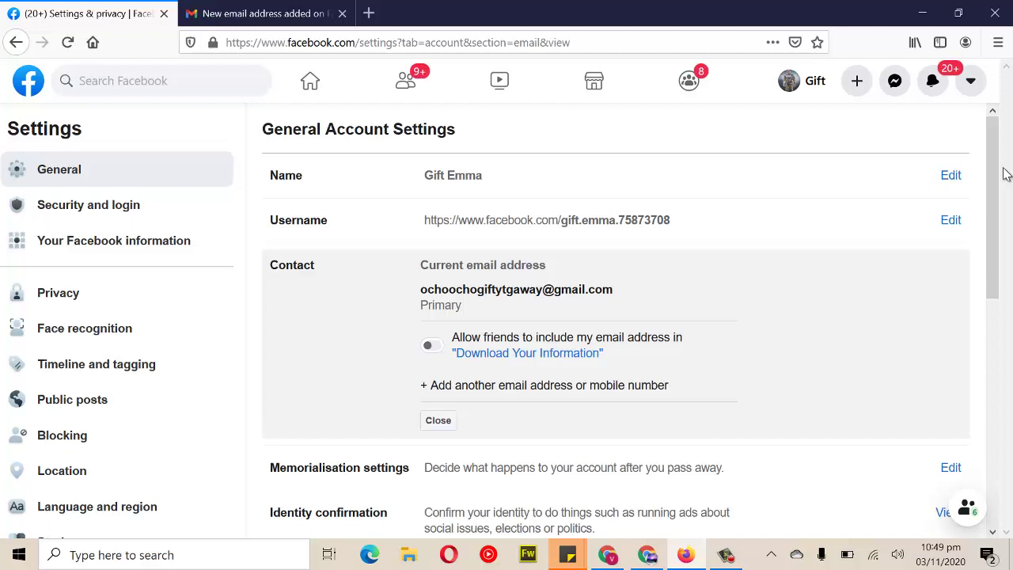
left_click(334, 94)
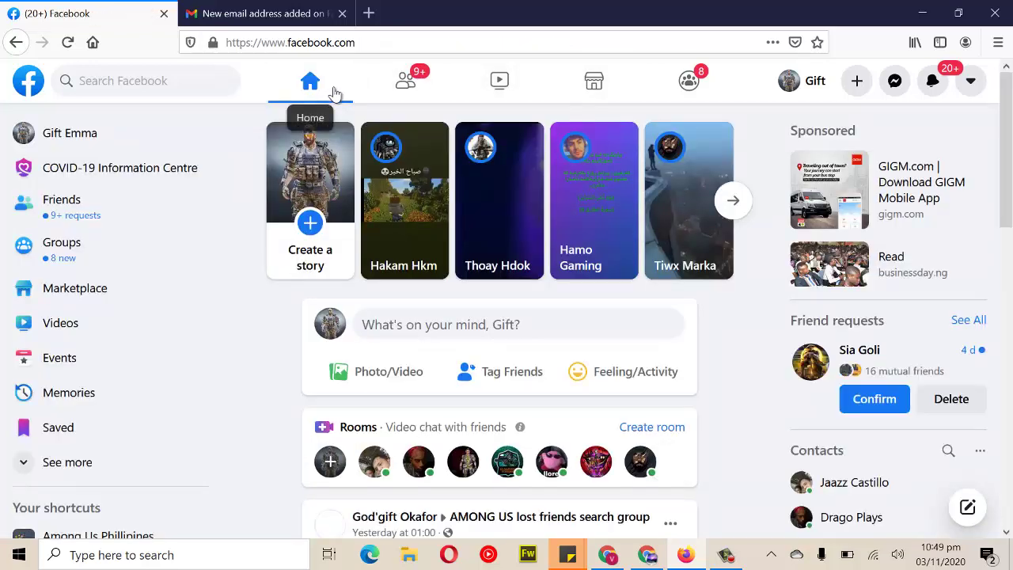